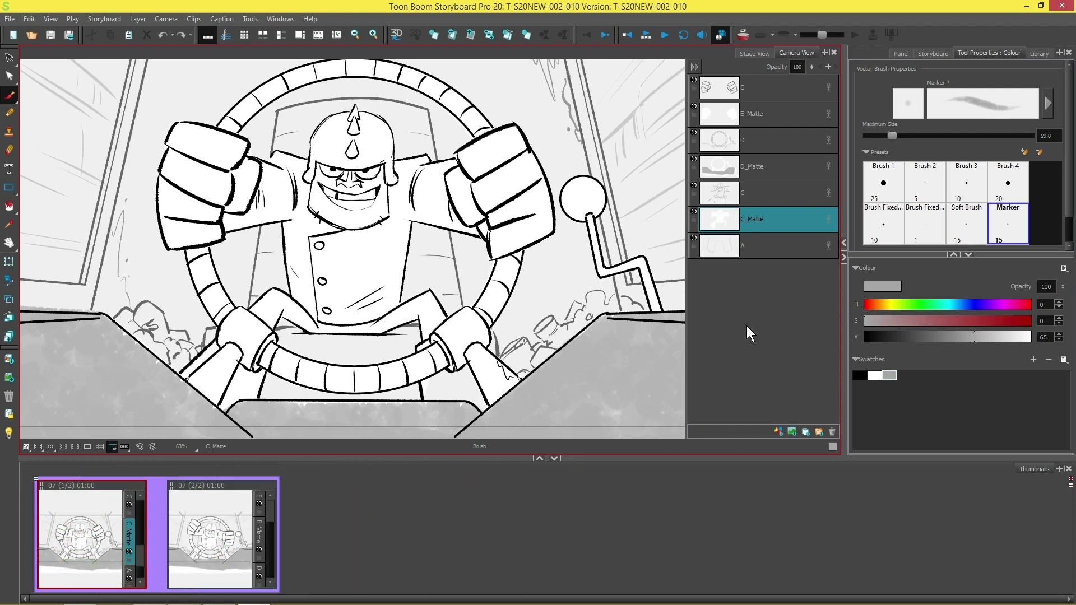
Switch to the Stencil Brush from the brush tool flyout
left_click(11, 93)
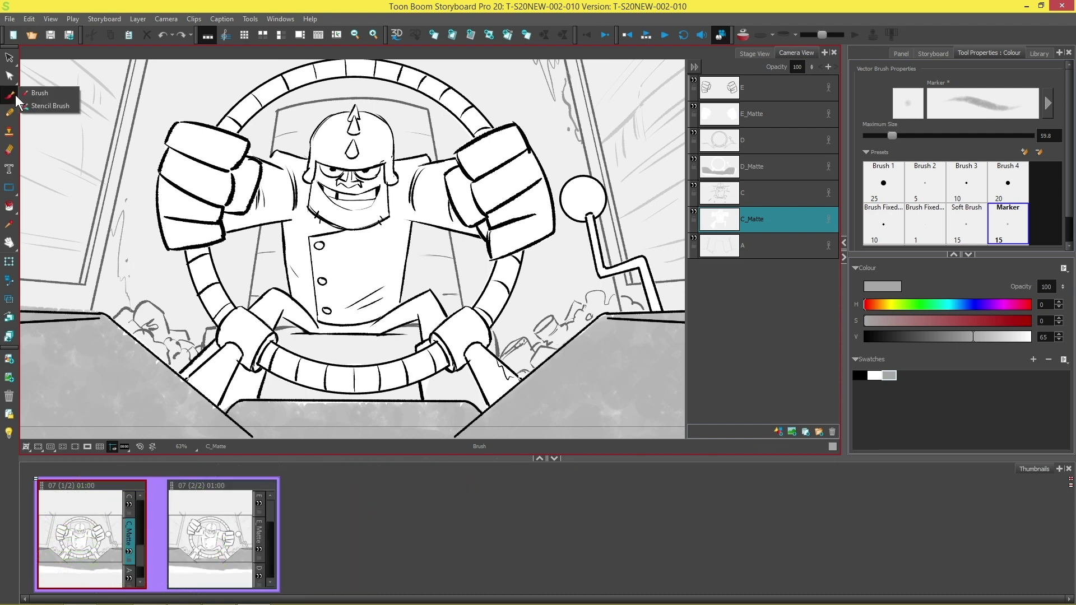
left_click(34, 105)
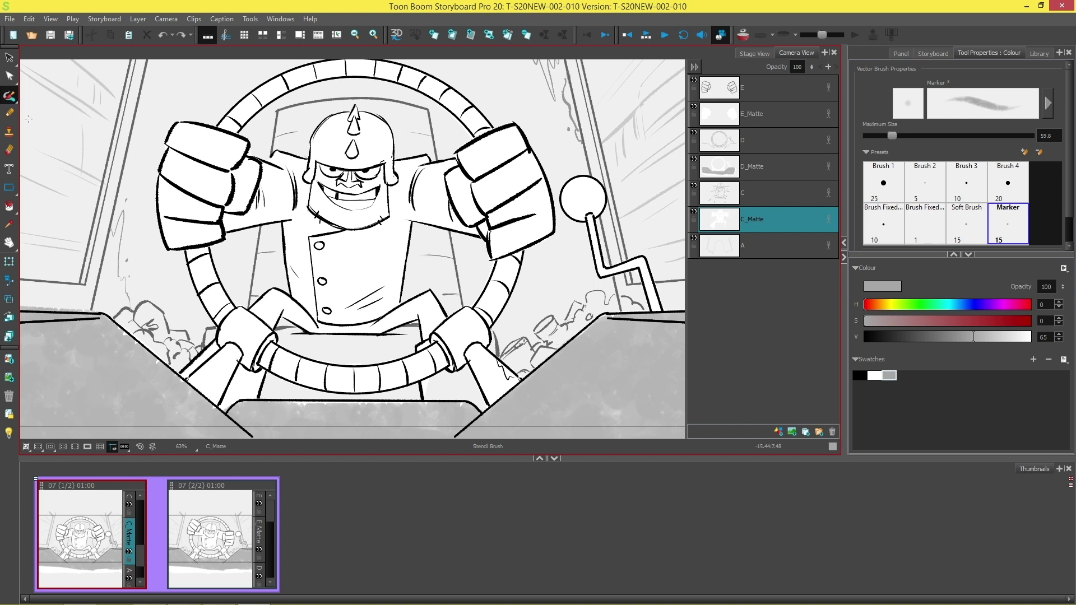
left_click(218, 516)
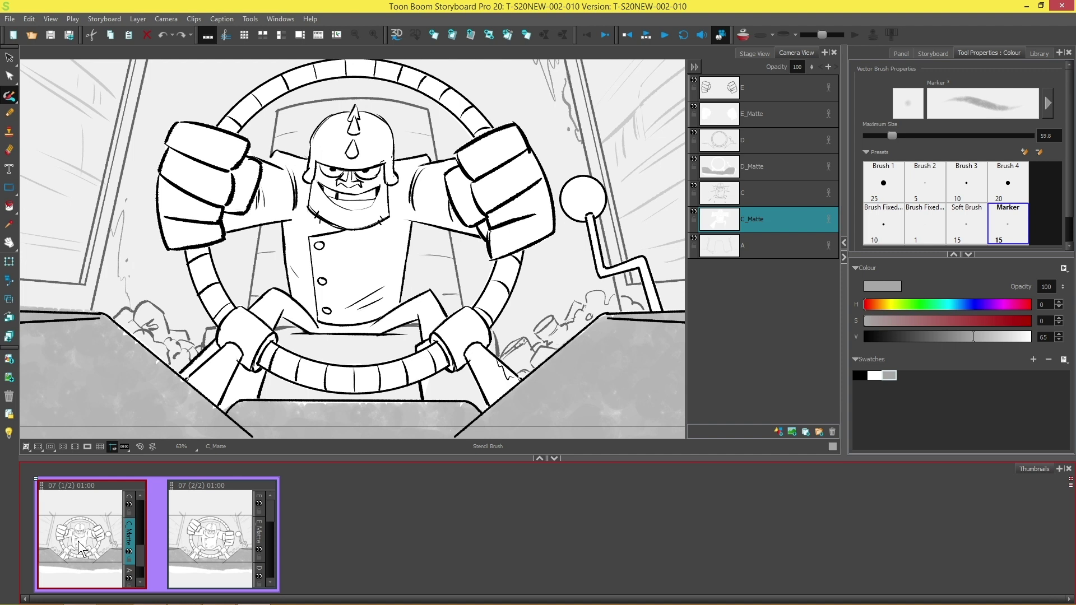
Set the Stencil Brush to Repaint Brush Mode in Tool Properties
left_click(10, 99)
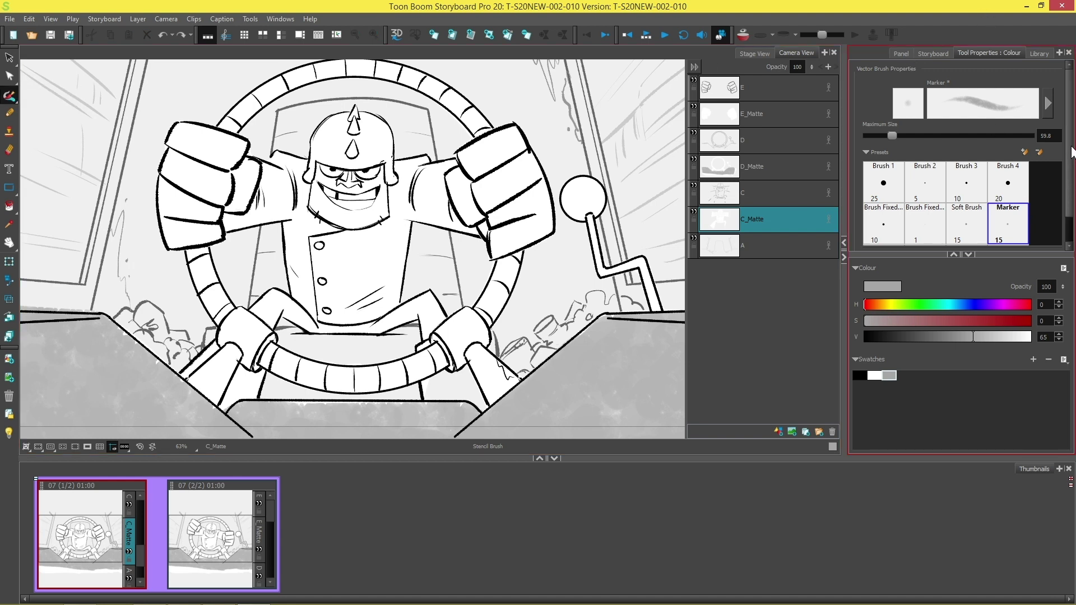
scroll(1068, 167, "down", 1)
scroll(1067, 167, "down", 1)
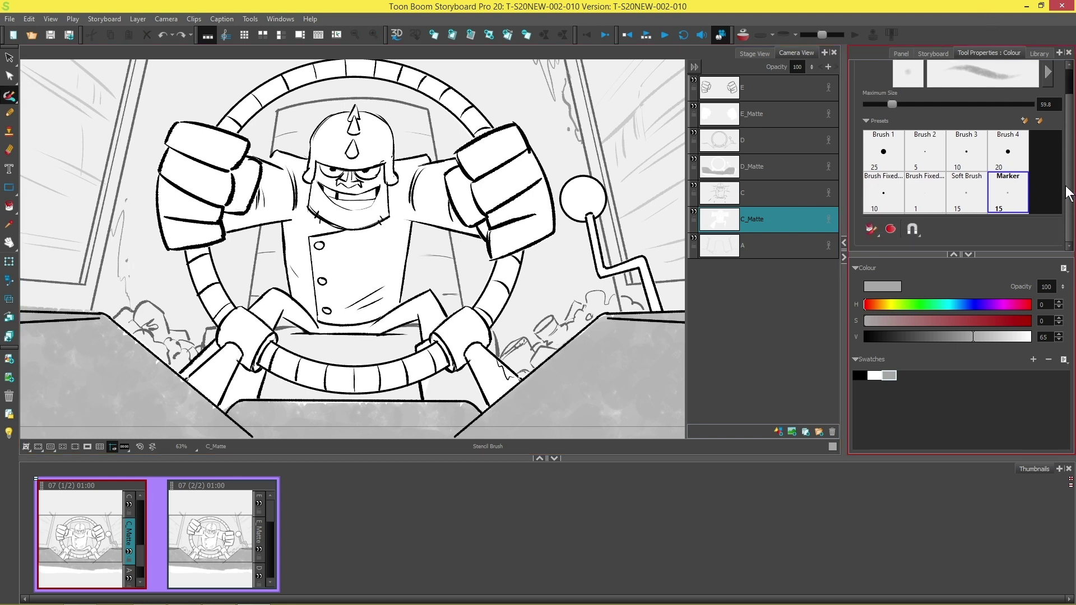
left_click(872, 230)
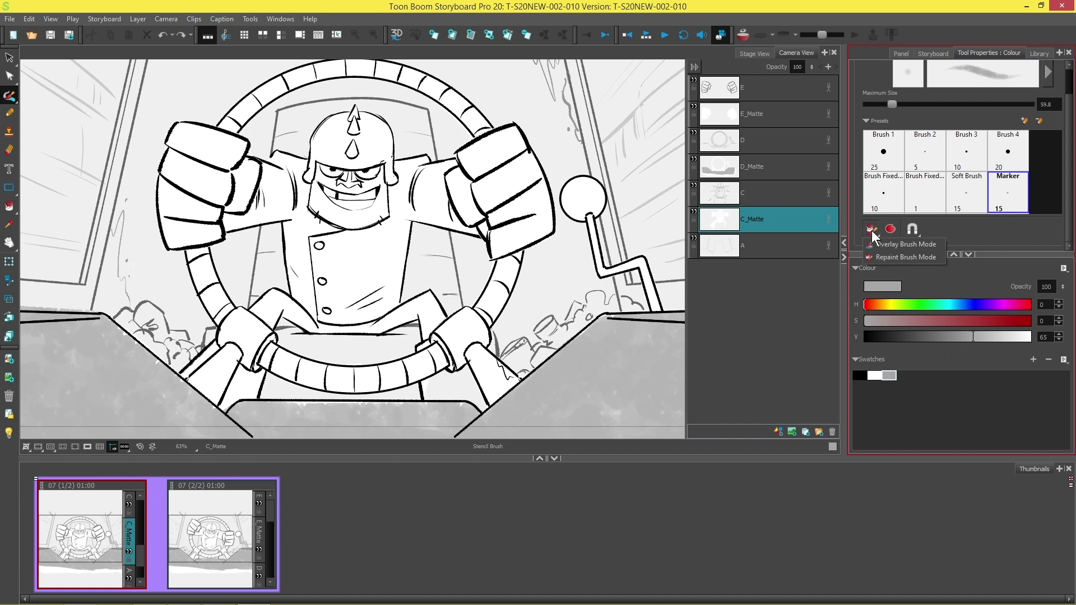
left_click(903, 258)
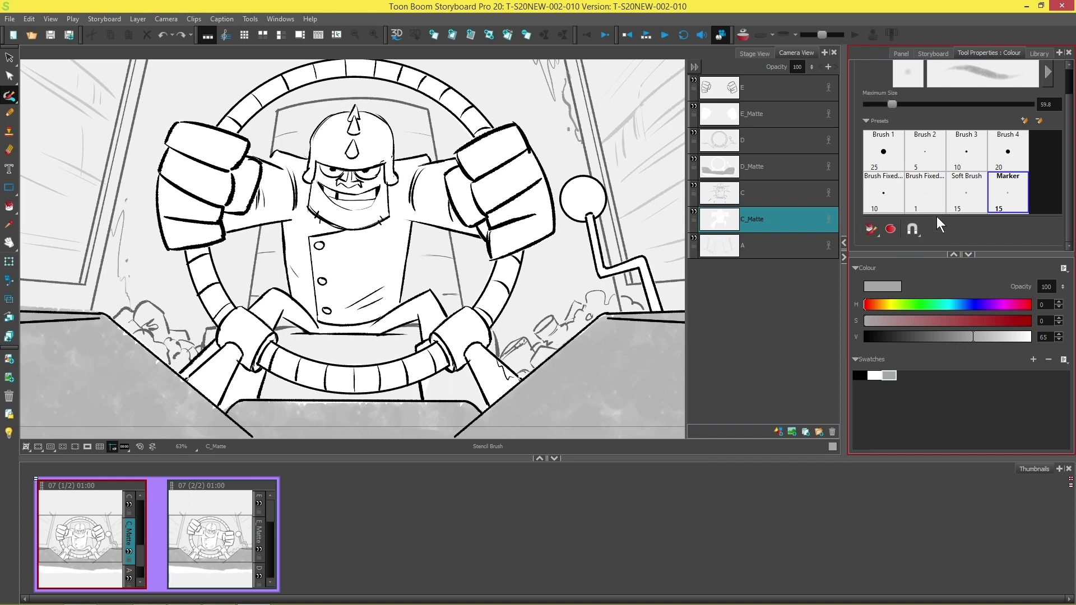
scroll(1038, 198, "up", 1)
Paint grey shading along both thighs and just right of the steering wheel on C_Matte
scroll(1067, 180, "down", 1)
scroll(1067, 182, "up", 2)
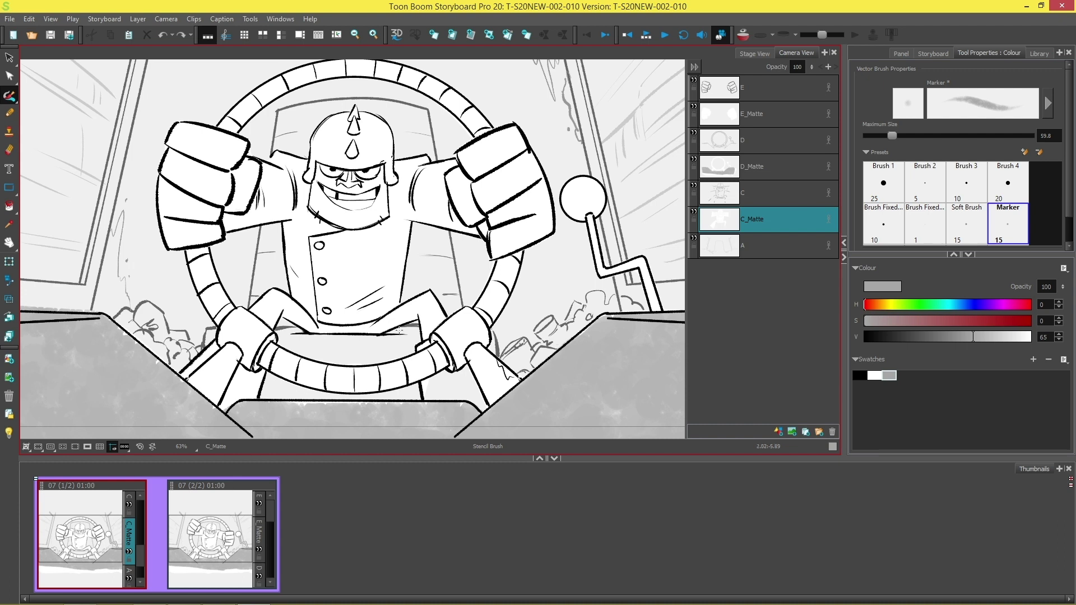
mouse_move(376, 333)
left_mouse_down()
mouse_move(419, 322)
mouse_move(417, 308)
mouse_move(431, 353)
left_mouse_up()
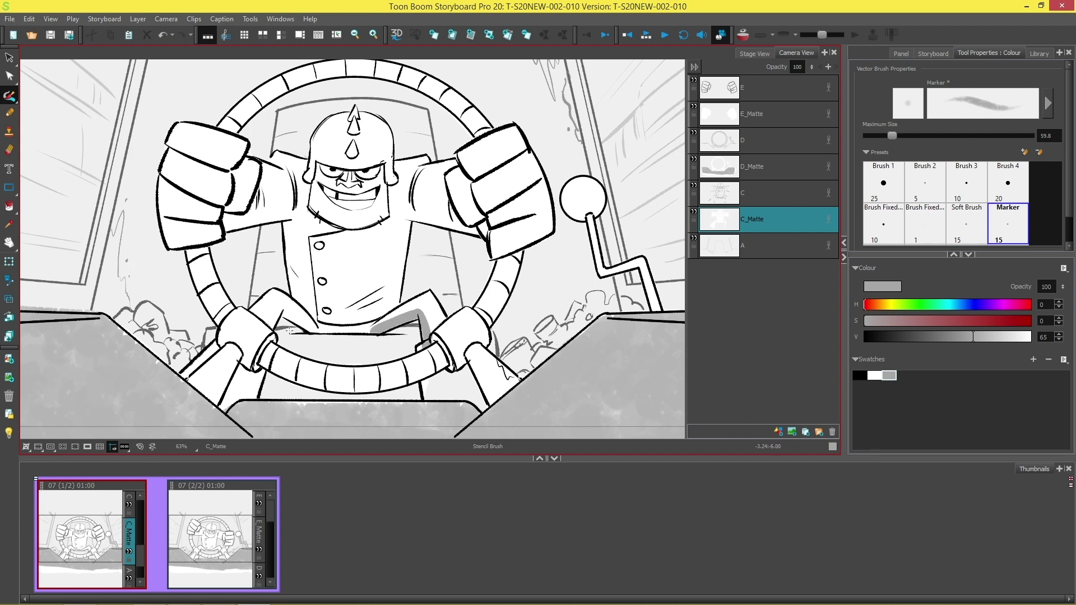
mouse_move(282, 313)
left_mouse_down()
mouse_move(317, 341)
mouse_move(276, 316)
mouse_move(244, 418)
left_mouse_up()
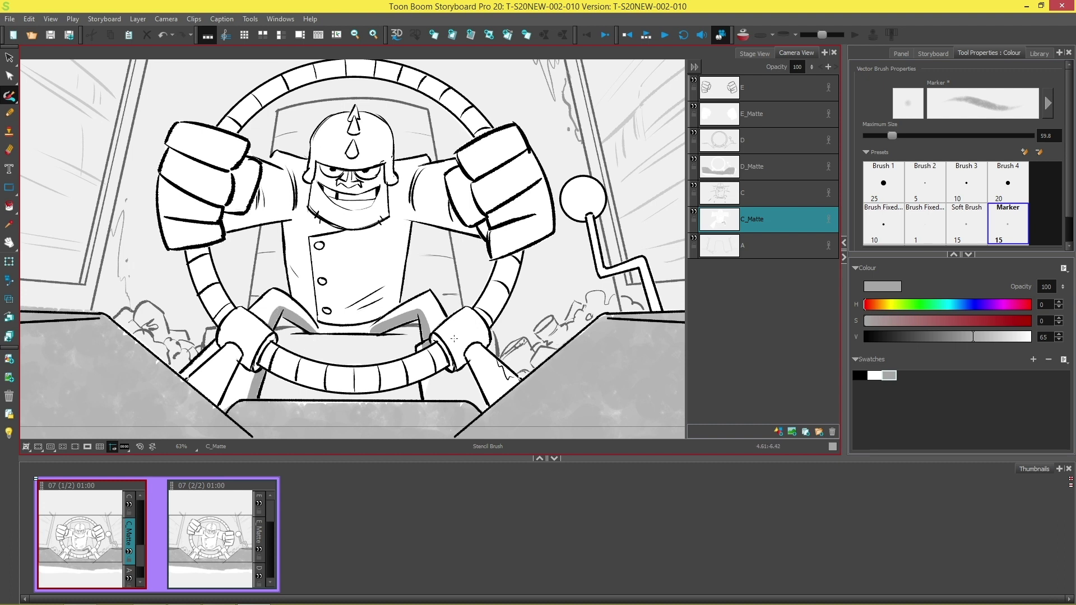
mouse_move(556, 259)
left_mouse_down()
mouse_move(541, 287)
mouse_move(556, 319)
mouse_move(558, 261)
mouse_move(547, 262)
mouse_move(572, 327)
mouse_move(564, 270)
mouse_move(543, 339)
left_mouse_up()
Shade the left side of the body and the top of the right arm
key("space")
left_click_drag(429, 220, 448, 227)
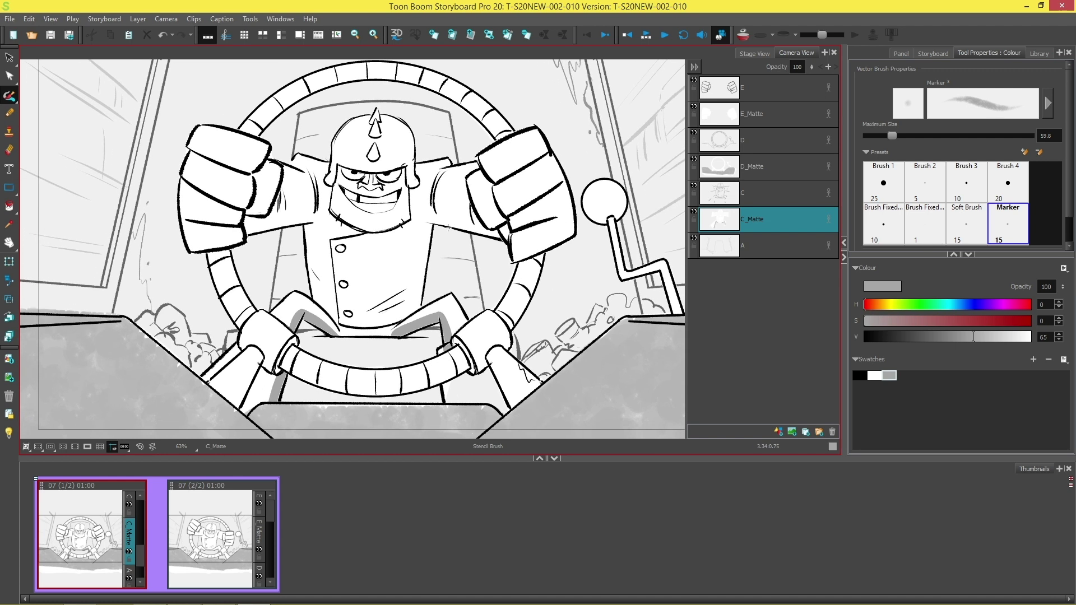
mouse_move(308, 220)
left_mouse_down()
mouse_move(312, 265)
mouse_move(305, 221)
mouse_move(238, 225)
mouse_move(247, 242)
left_mouse_up()
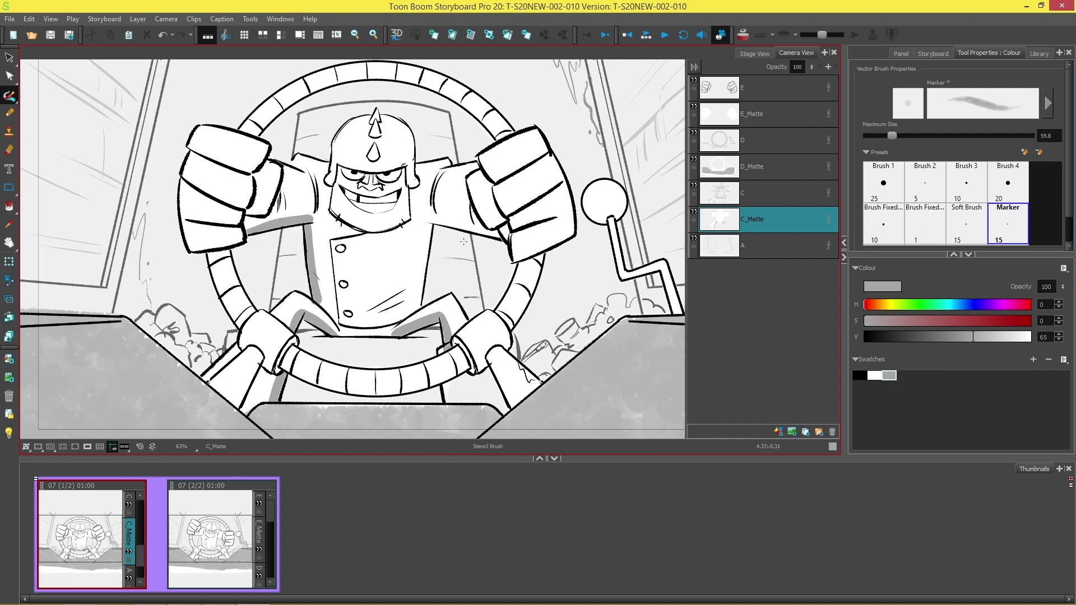
left_click_drag(426, 220, 506, 242)
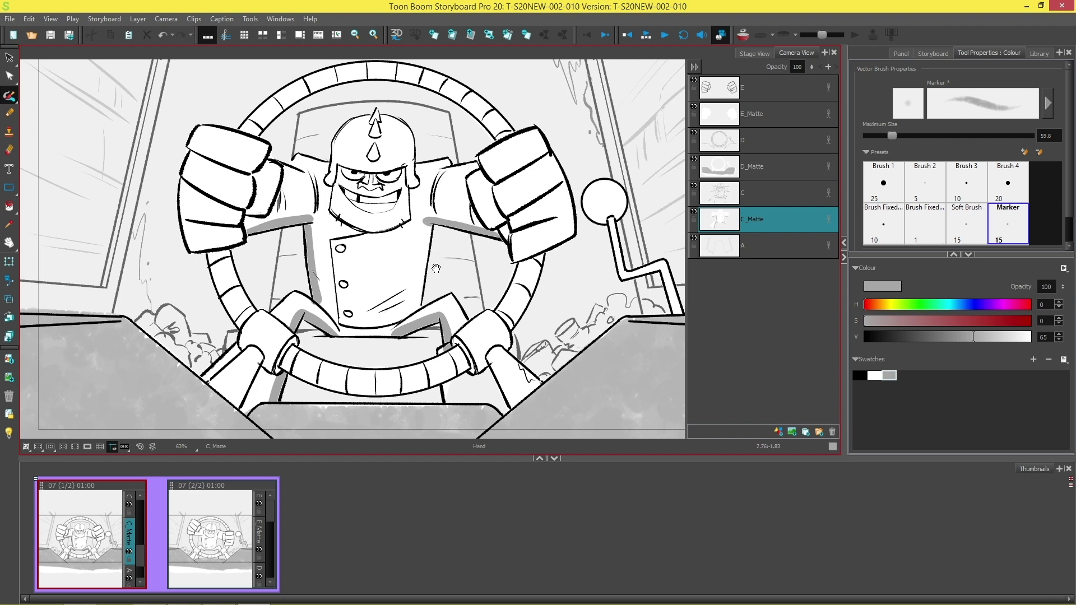
scroll(403, 276, "down", 1)
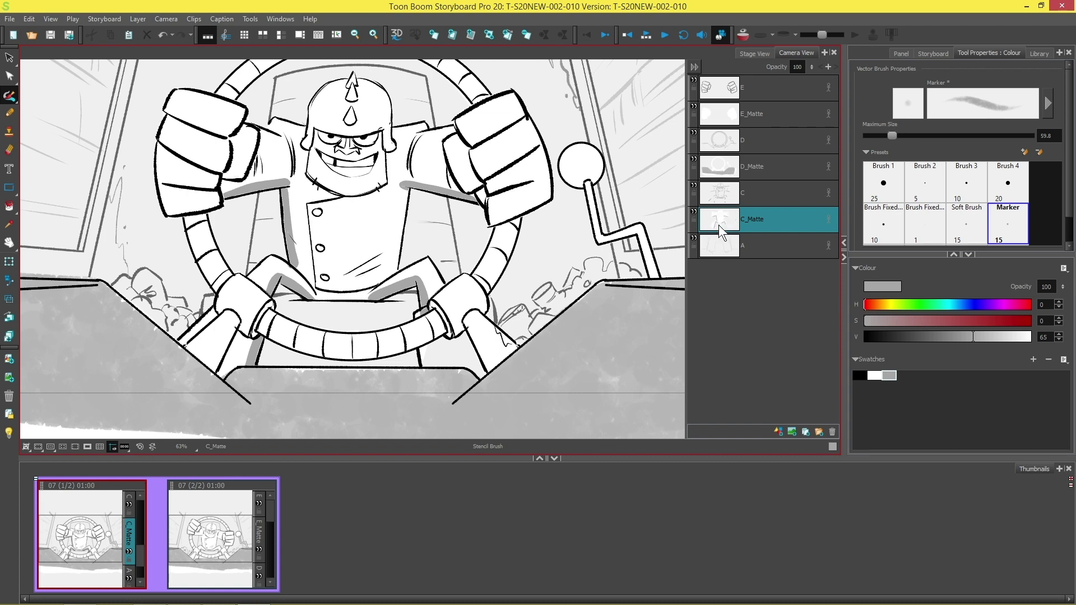
Select the torso shading stroke, move it left, then undo the move
left_click(9, 57)
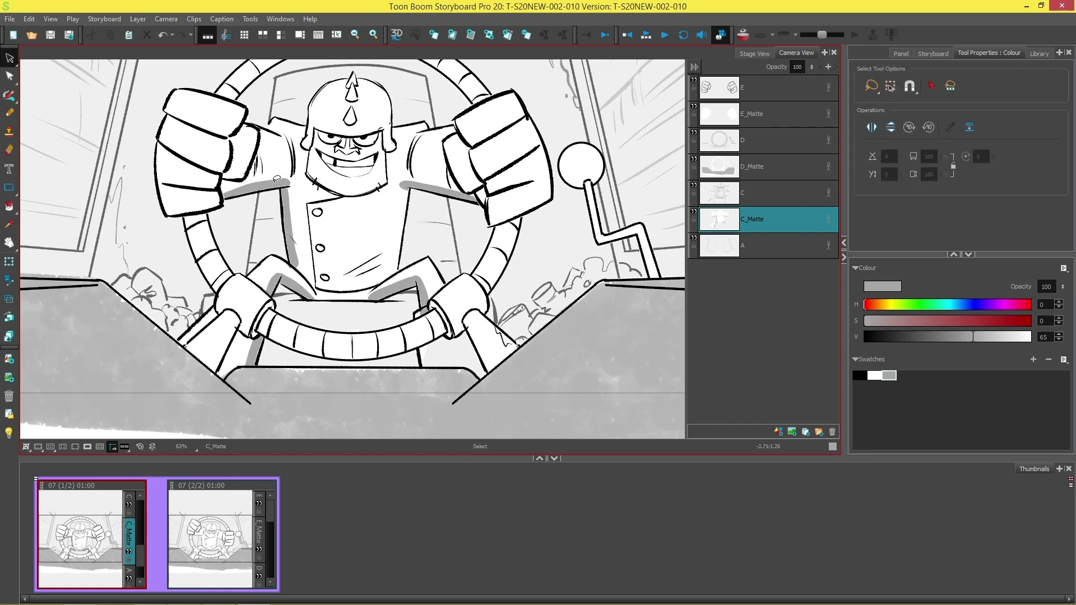
left_click(279, 182)
left_click(288, 224)
left_click_drag(287, 221, 262, 223)
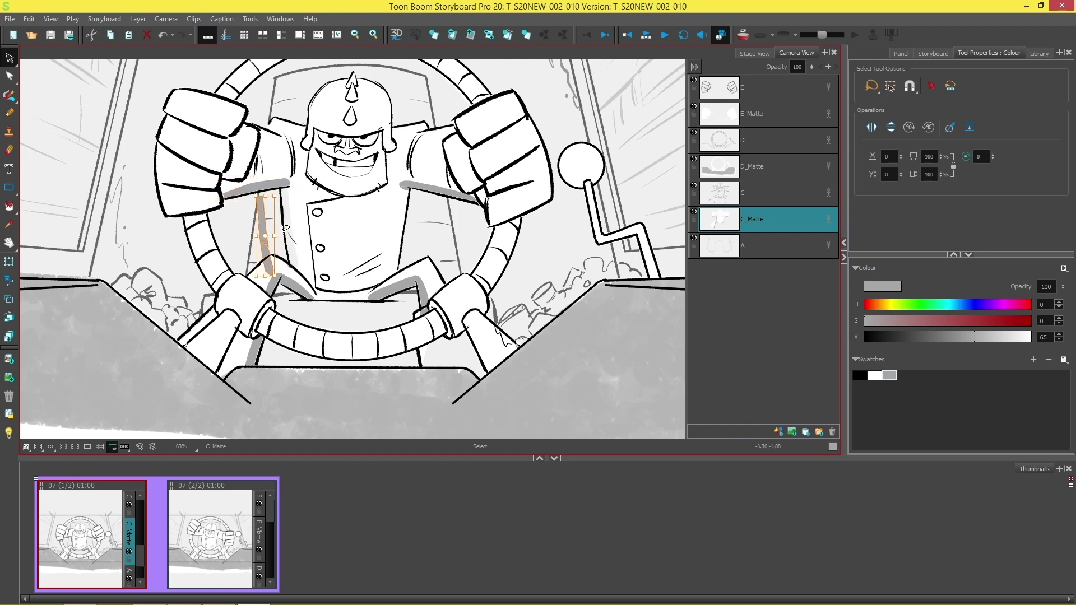
scroll(378, 224, "up", 3)
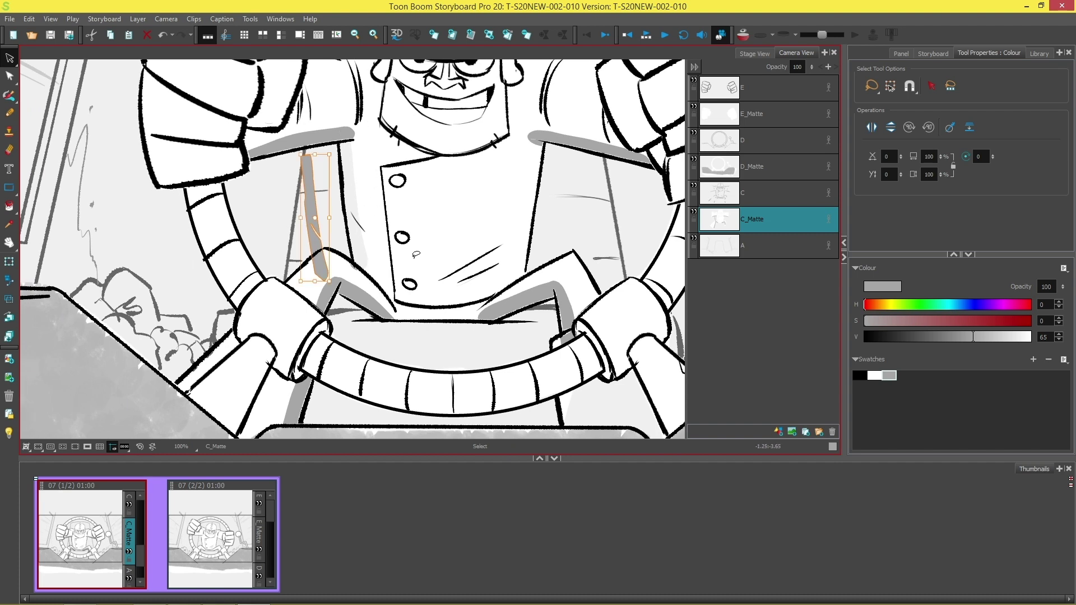
key("ctrl+z")
Zoom out, recentre the pilot and go to panel 07 (2/2)
scroll(572, 220, "down", 2)
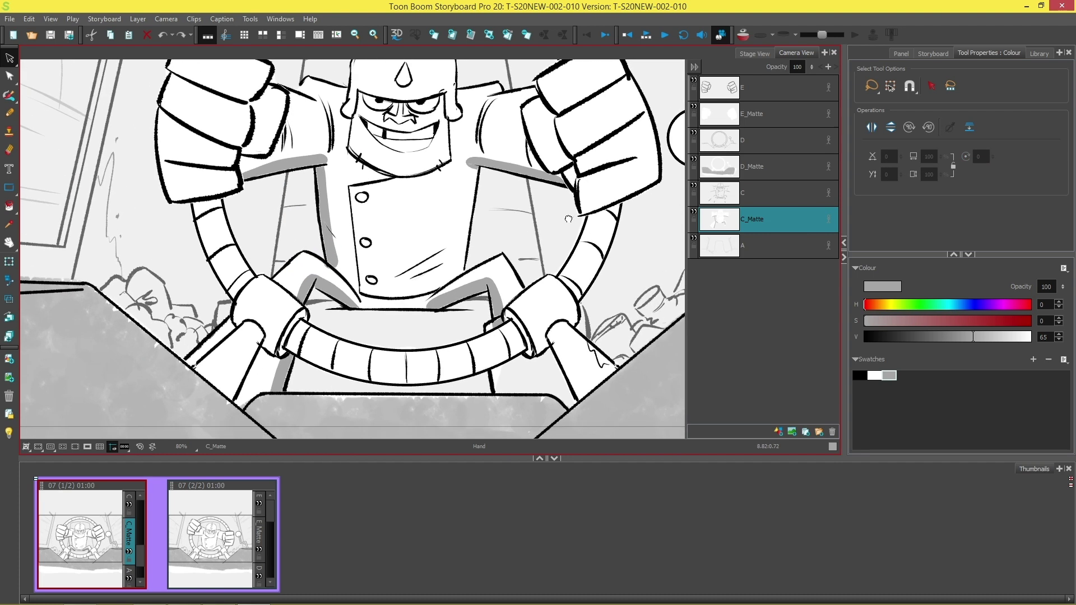
scroll(570, 192, "down", 1)
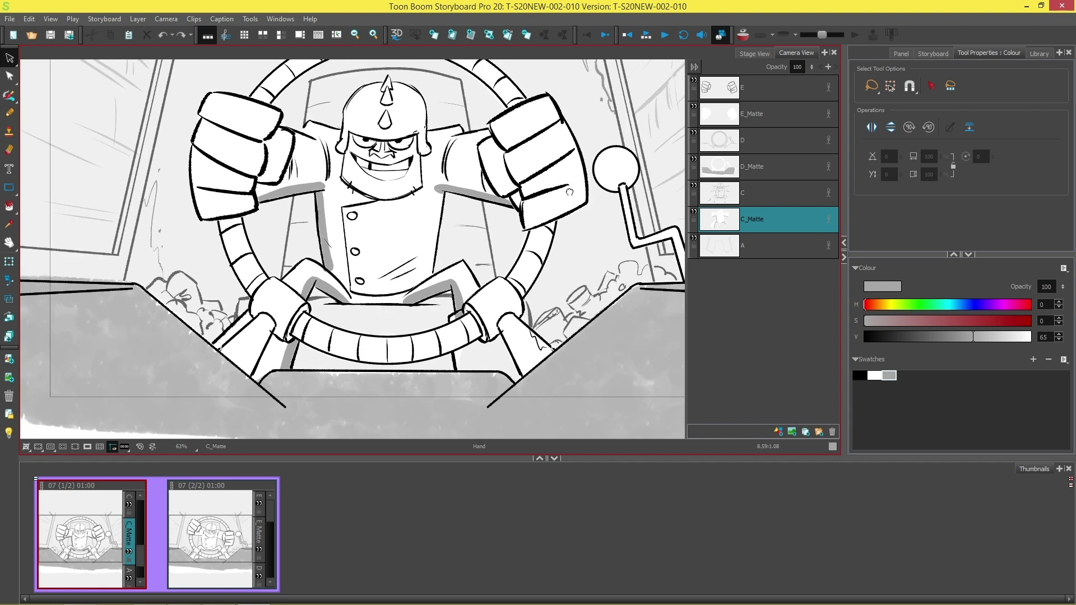
left_click_drag(570, 192, 539, 221)
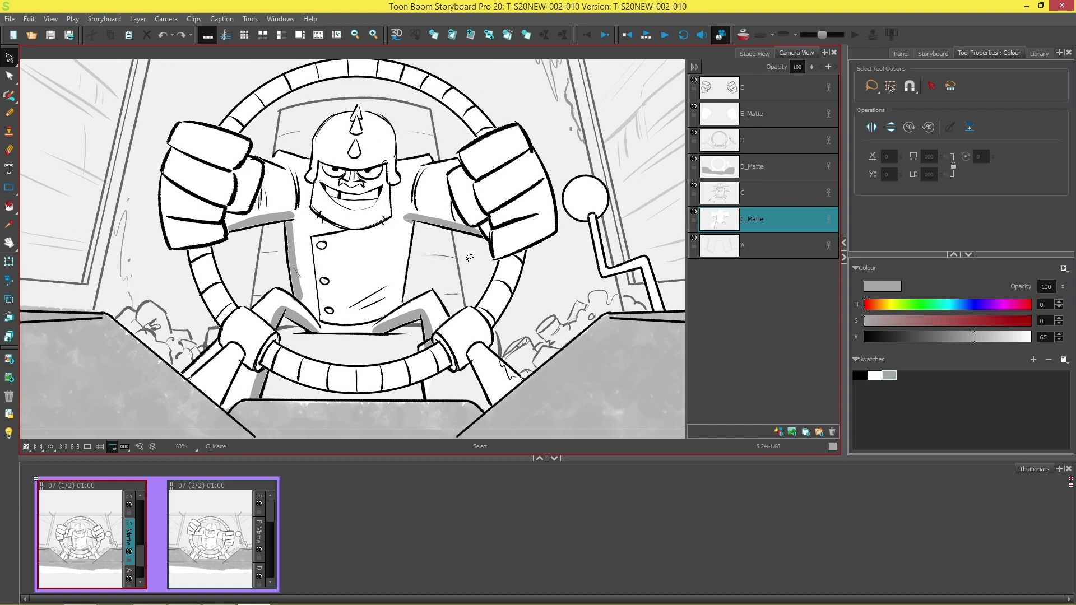
key("f")
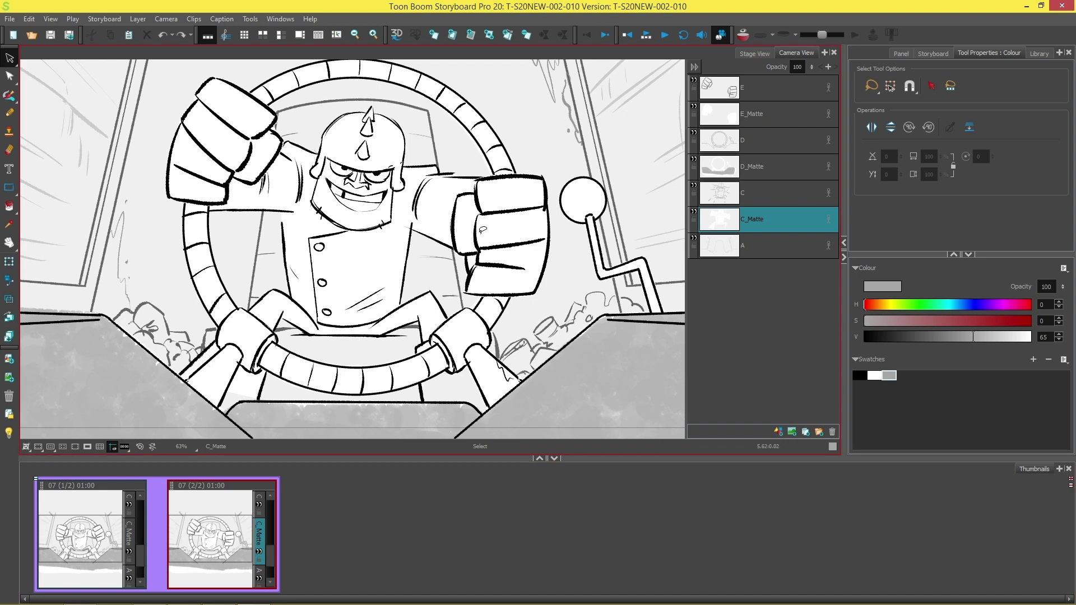
Set the Stencil Brush to Overlay mode, Maximum Size 92.9, and paint a test stroke beside the jacket
left_click_drag(530, 176, 519, 186)
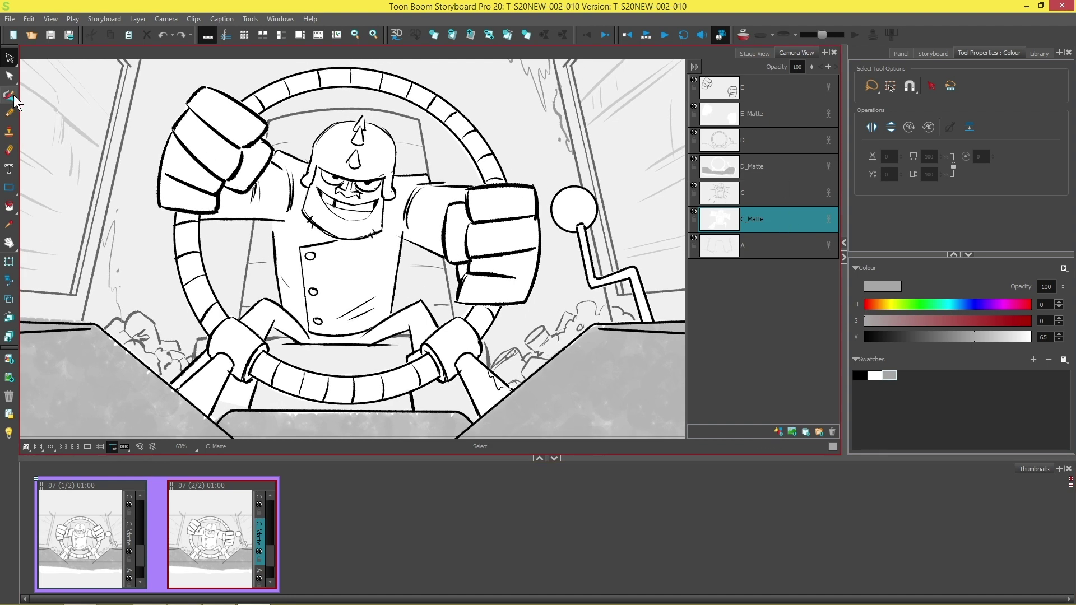
left_click(9, 96)
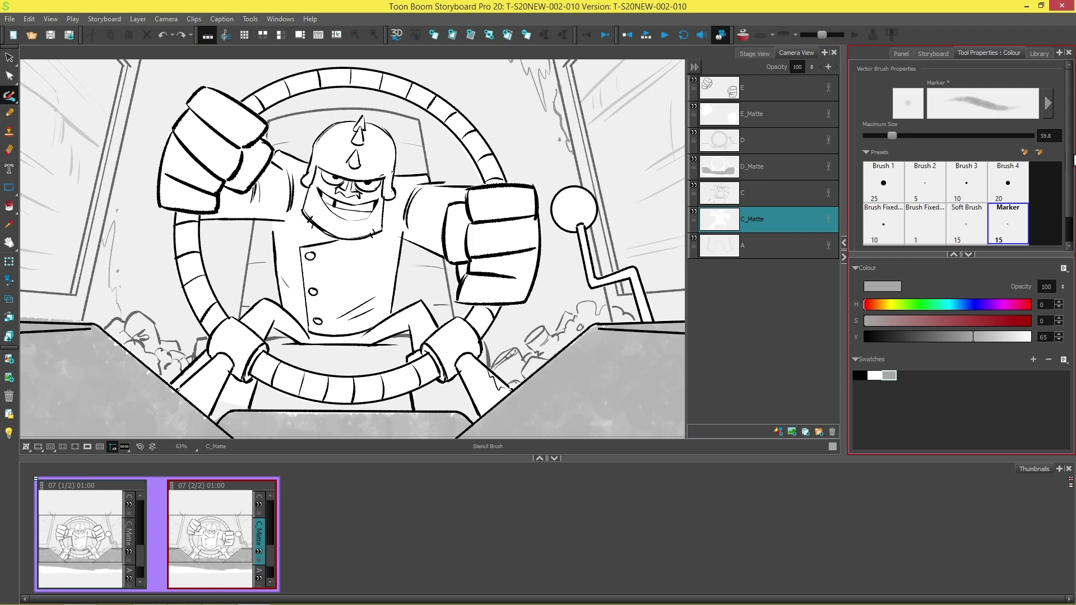
scroll(1068, 178, "down", 1)
scroll(1068, 178, "down", 1)
left_click(874, 228)
left_click(876, 244)
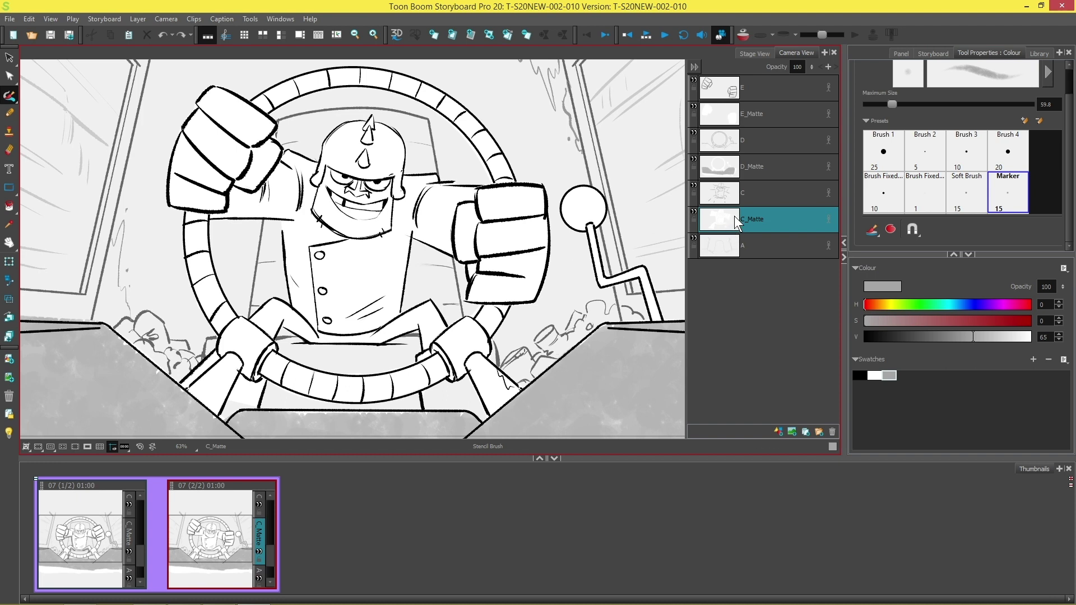
left_click_drag(291, 221, 294, 313)
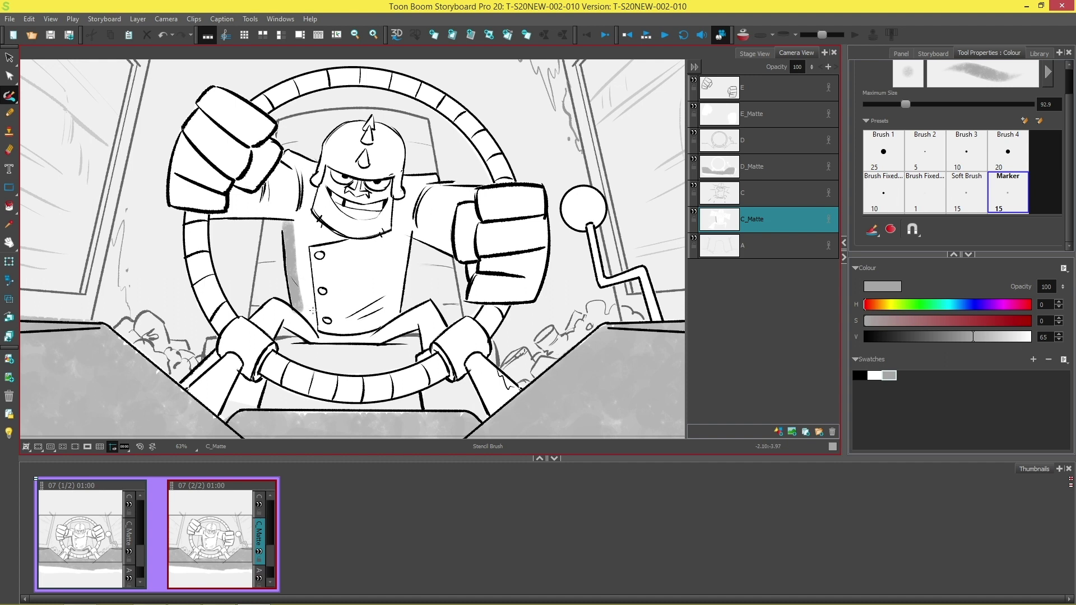
Move the grey test stroke around with the Select tool, then delete it
left_click(9, 58)
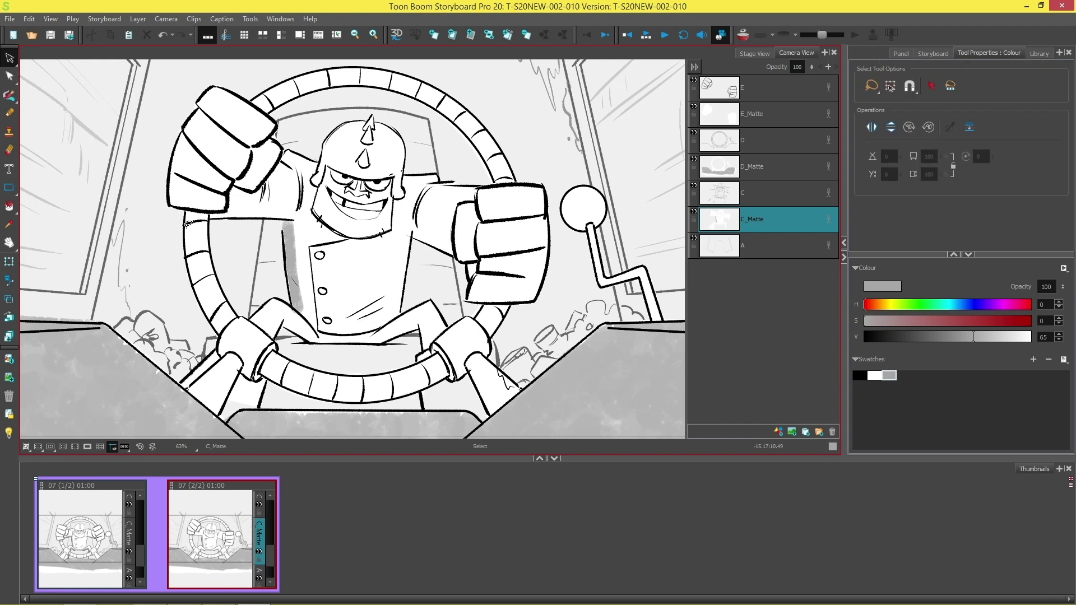
left_click(297, 305)
left_click_drag(298, 301, 257, 308)
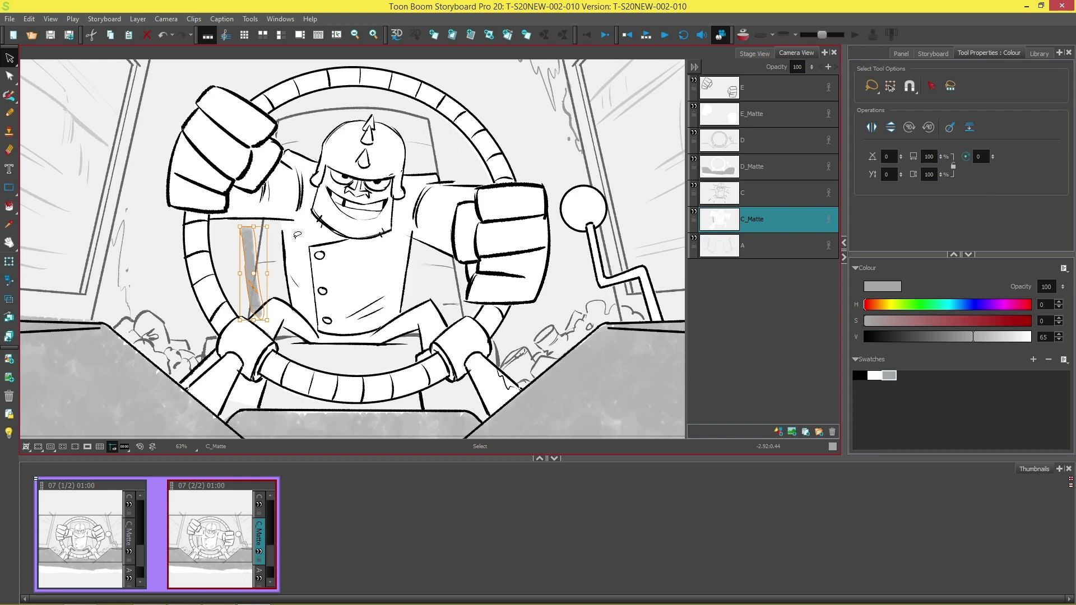
left_click_drag(298, 235, 339, 230)
left_click(443, 283)
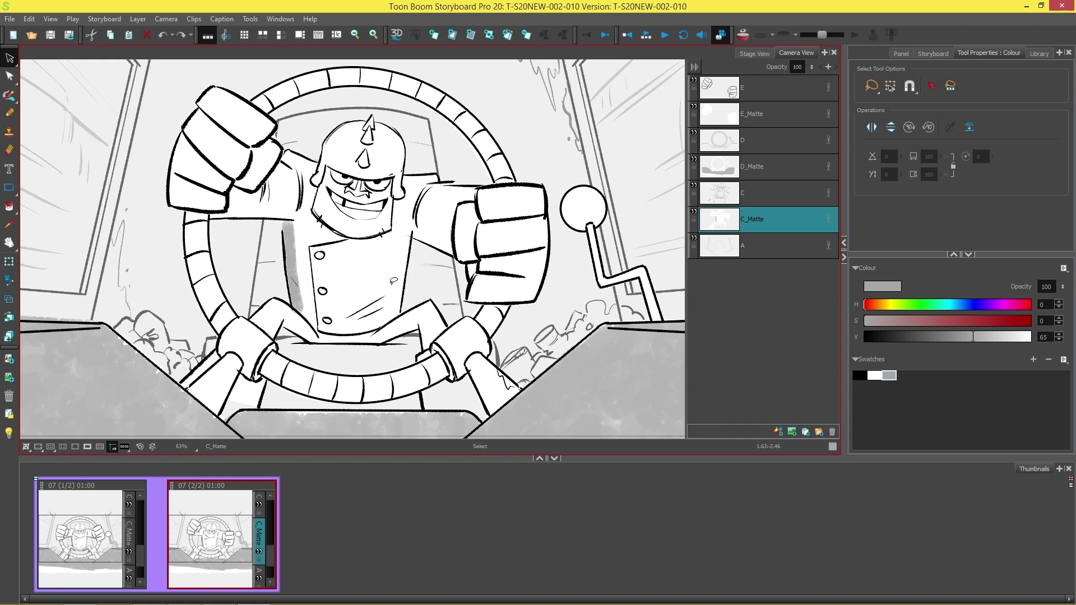
key("Delete")
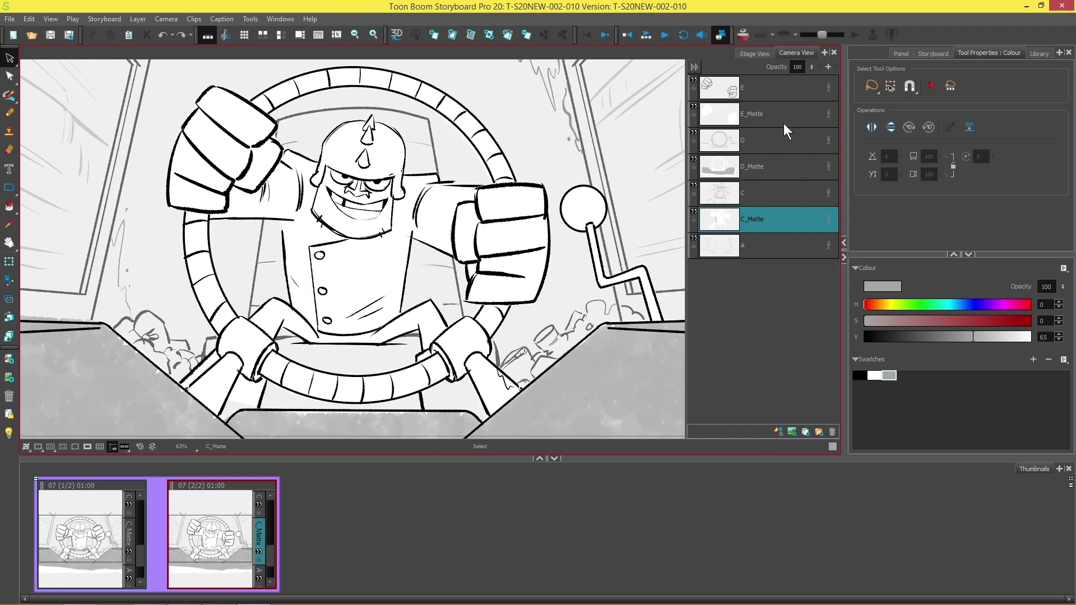
Add vector layer B above E_Matte, pick the Stencil Brush, and multi-select E_Matte and C_Matte
left_click(789, 116)
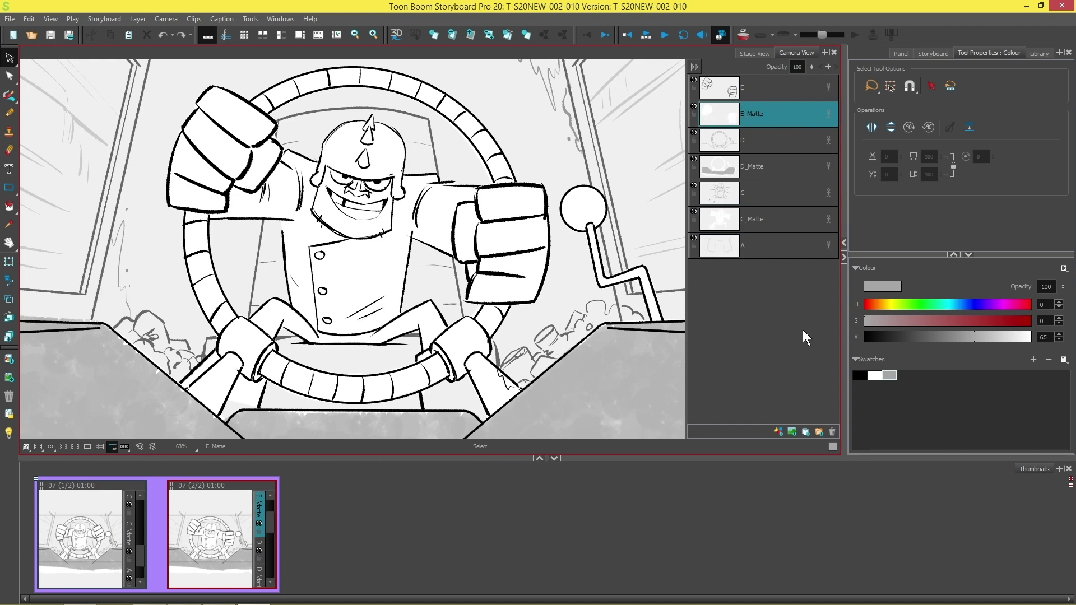
left_click(779, 432)
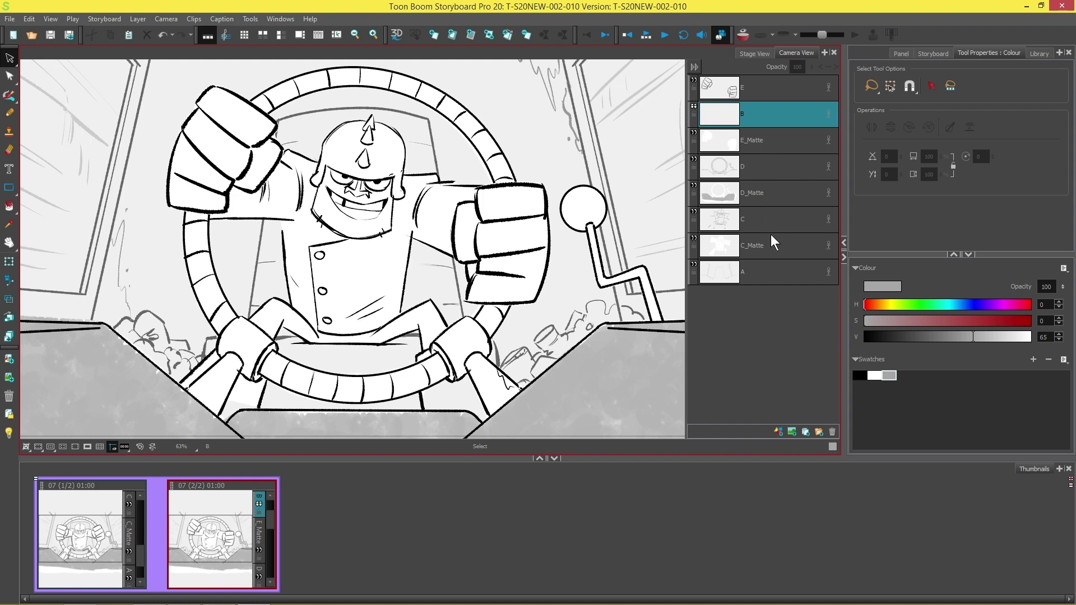
left_click(9, 97)
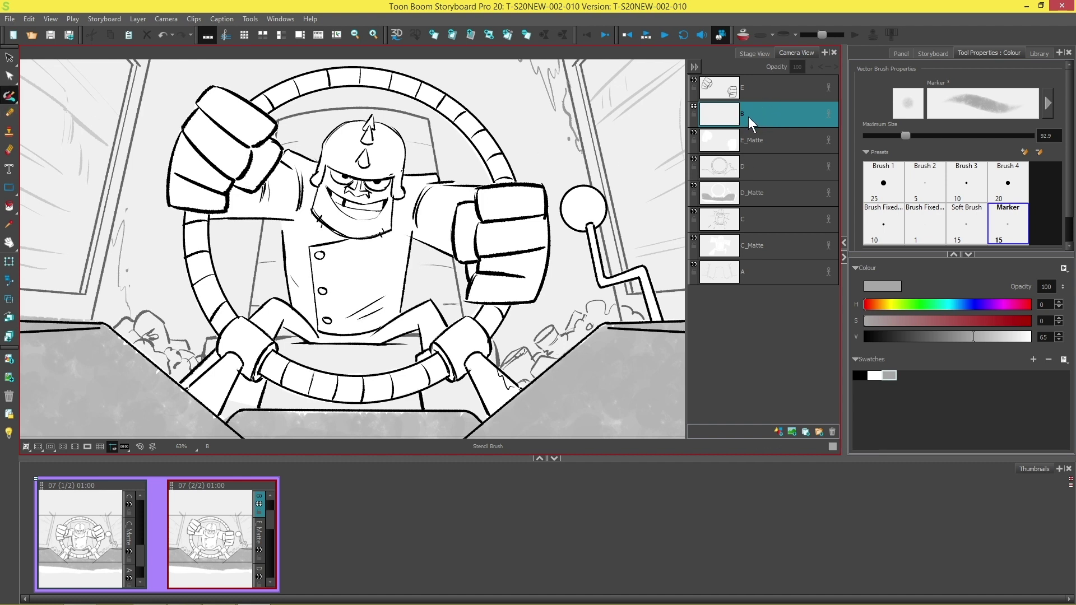
key("ctrl")
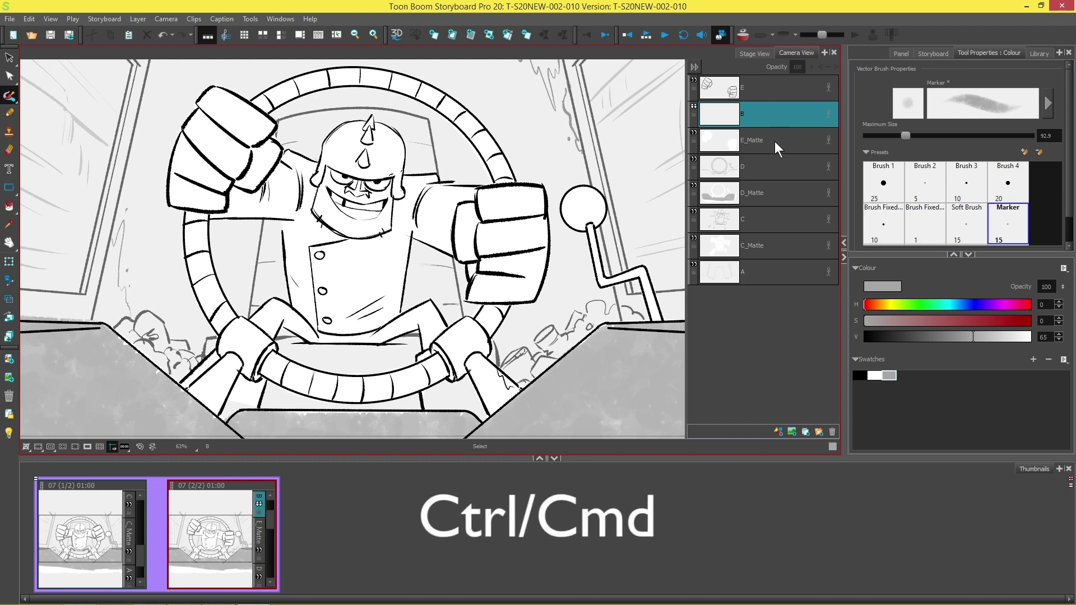
left_click(766, 140, "ctrl")
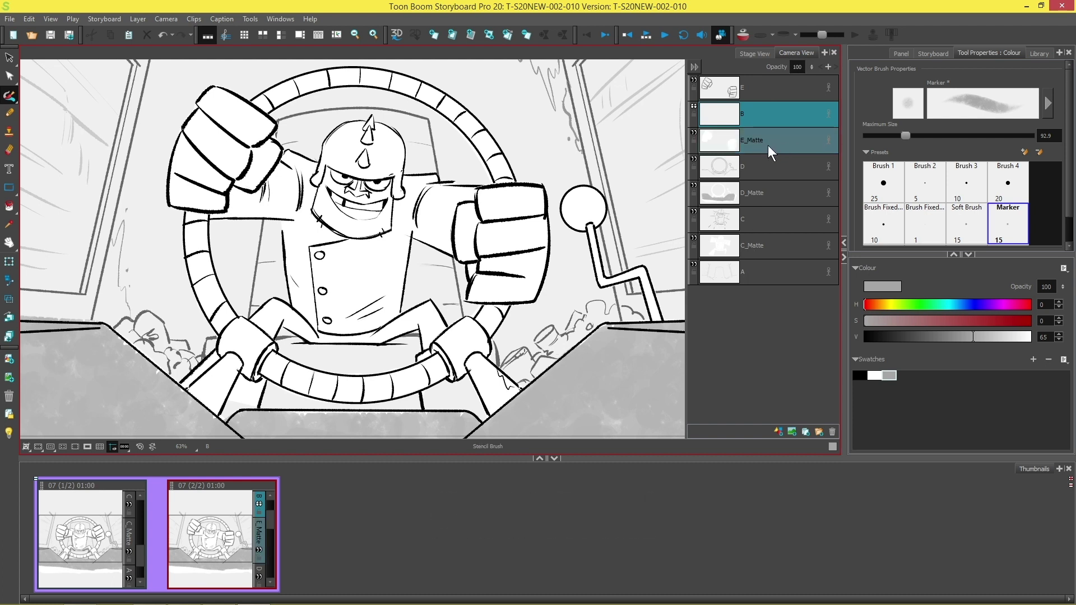
left_click(754, 252, "ctrl")
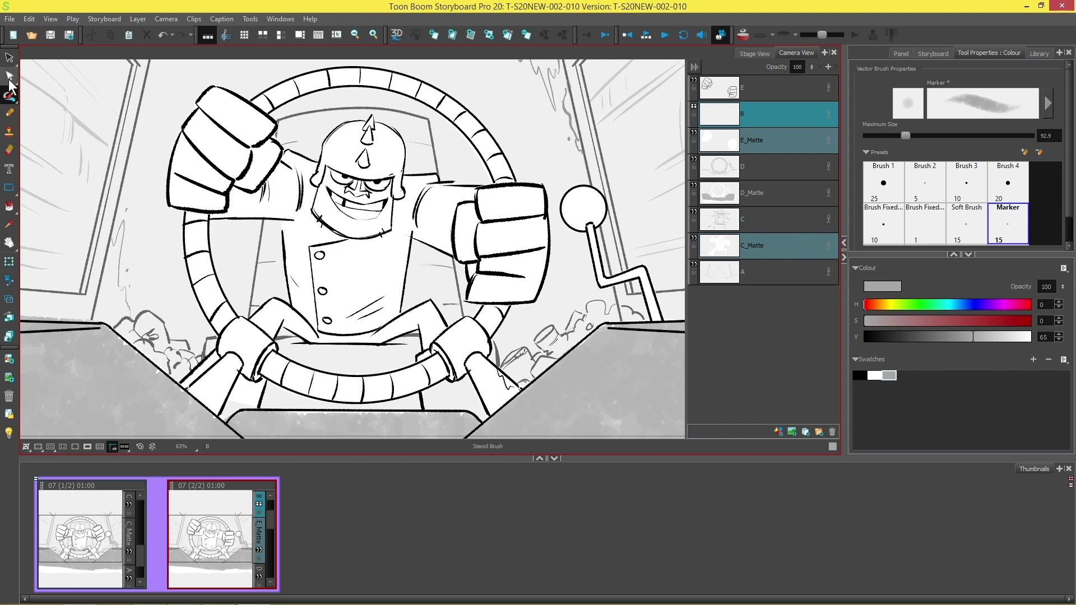
Paint grey marker shading down the chest and over both fists and knuckles
mouse_move(283, 216)
left_mouse_down()
mouse_move(306, 324)
mouse_move(288, 223)
mouse_move(275, 223)
mouse_move(297, 227)
mouse_move(293, 218)
mouse_move(203, 217)
left_mouse_up()
left_click_drag(225, 173, 281, 193)
mouse_move(270, 230)
left_mouse_down()
mouse_move(227, 221)
mouse_move(248, 205)
mouse_move(255, 168)
mouse_move(297, 129)
mouse_move(164, 79)
left_mouse_up()
mouse_move(336, 197)
left_mouse_down()
mouse_move(416, 238)
mouse_move(405, 267)
mouse_move(474, 259)
left_mouse_up()
mouse_move(400, 238)
left_mouse_down()
mouse_move(451, 242)
mouse_move(468, 216)
left_mouse_up()
left_click_drag(402, 180, 468, 178)
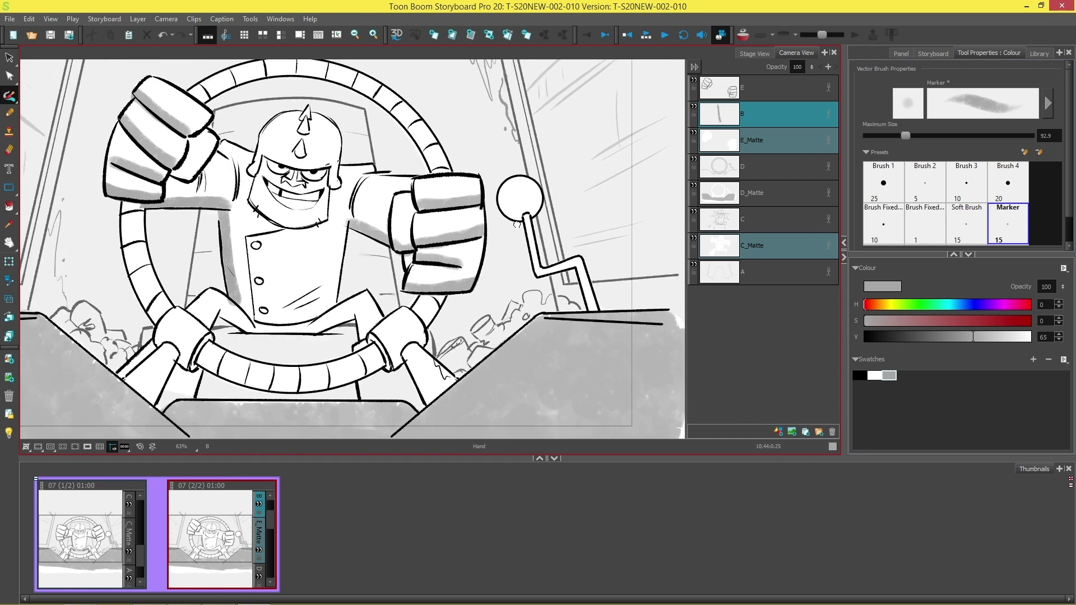
left_click_drag(664, 102, 720, 144)
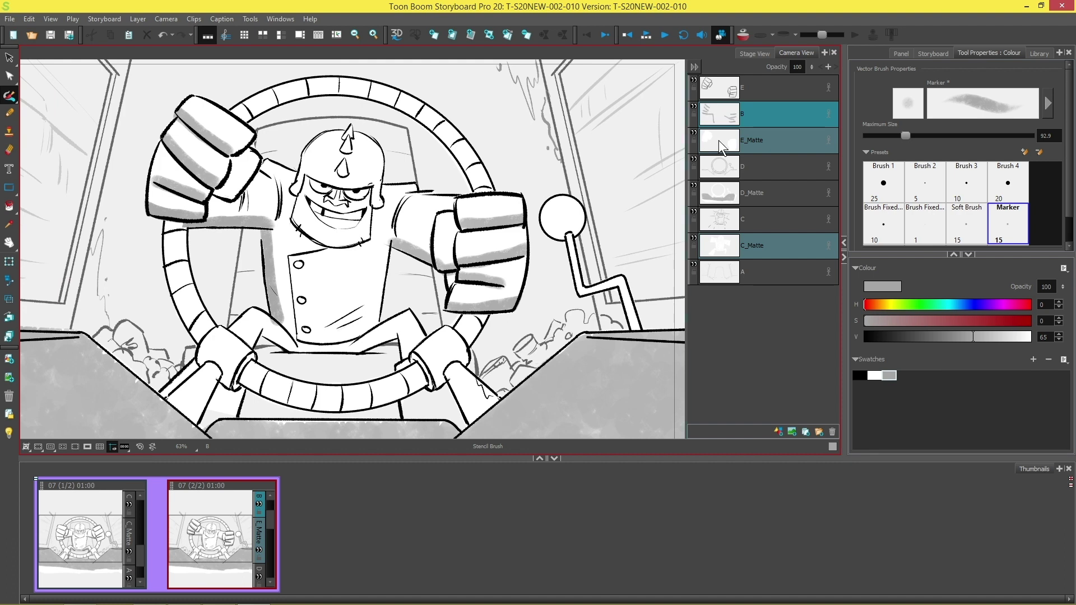
Select layer B alone and toggle its visibility on and off to compare
left_click(754, 116)
left_click(694, 105)
left_click(693, 106)
left_click(694, 106)
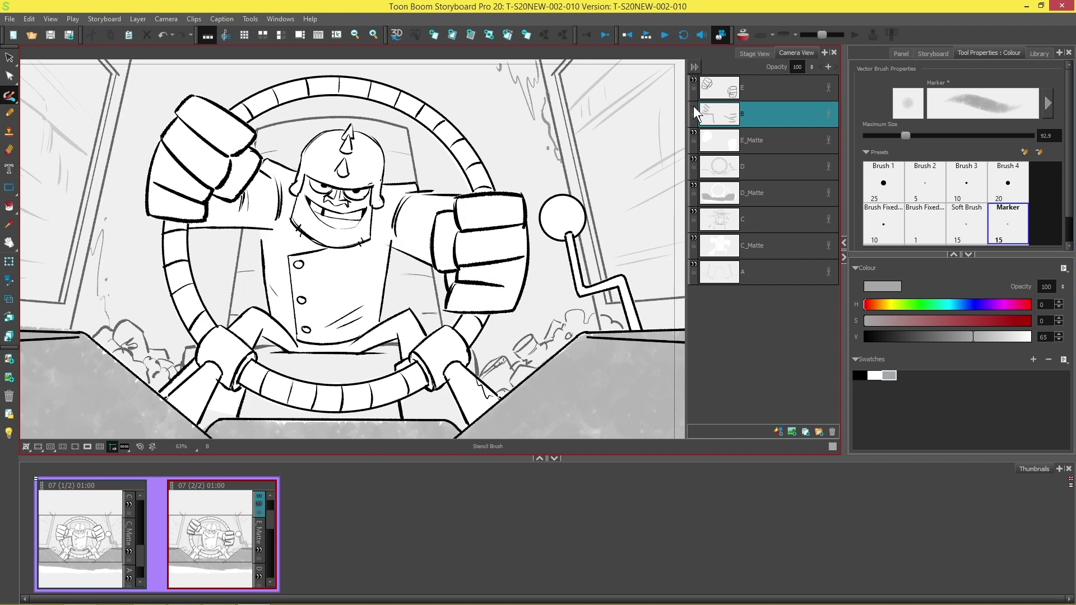
left_click(693, 106)
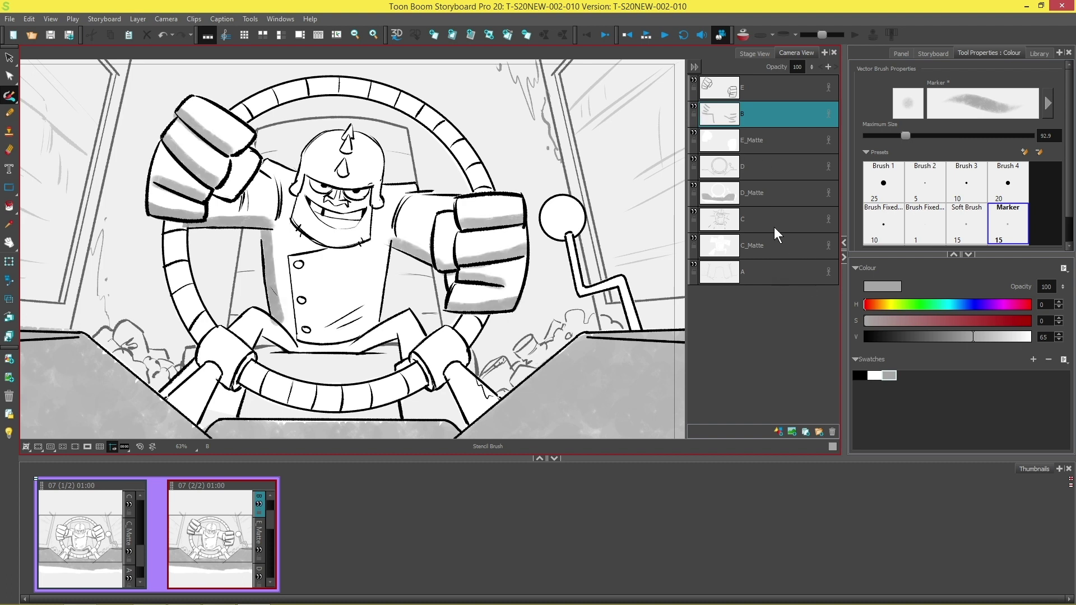